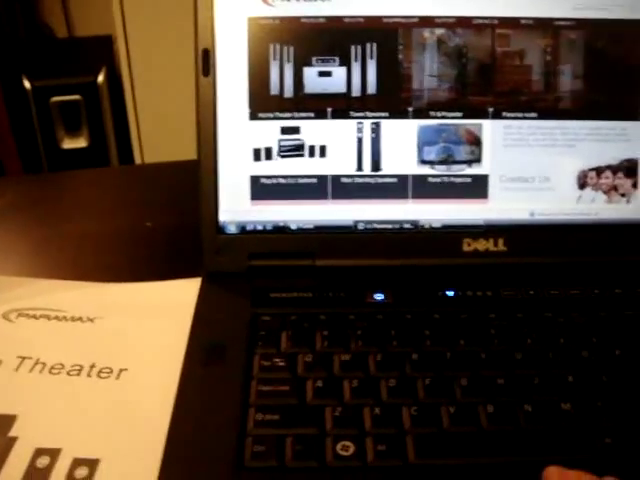
pyautogui.press('super+d')
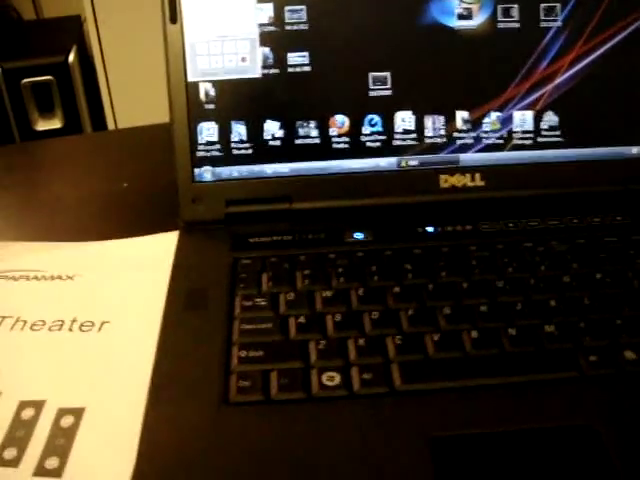